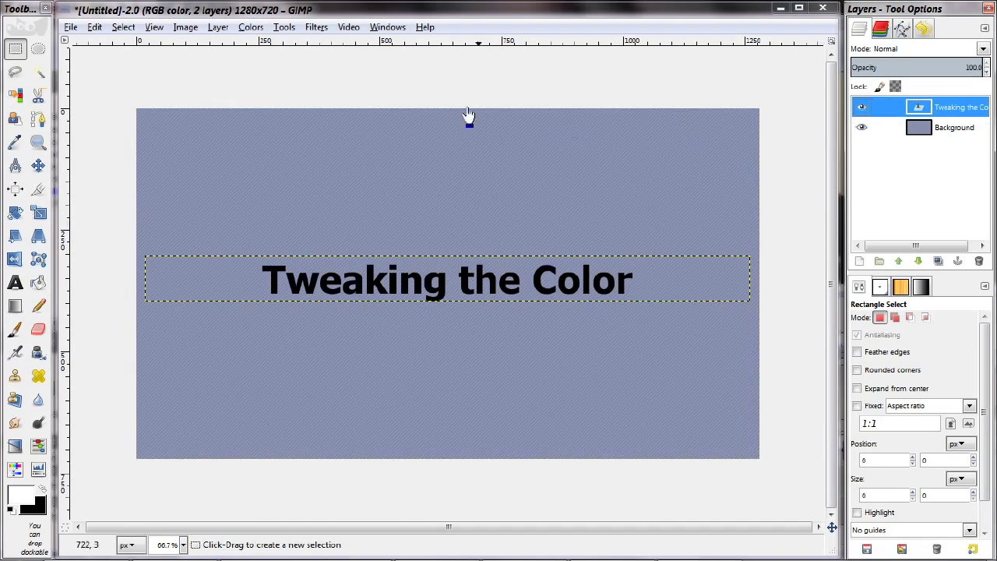
Reapply the previous dark drop shadow to the title, then undo it.
{"action": "left_click", "coordinate": [317, 26]}
{"action": "left_click", "coordinate": [331, 42]}
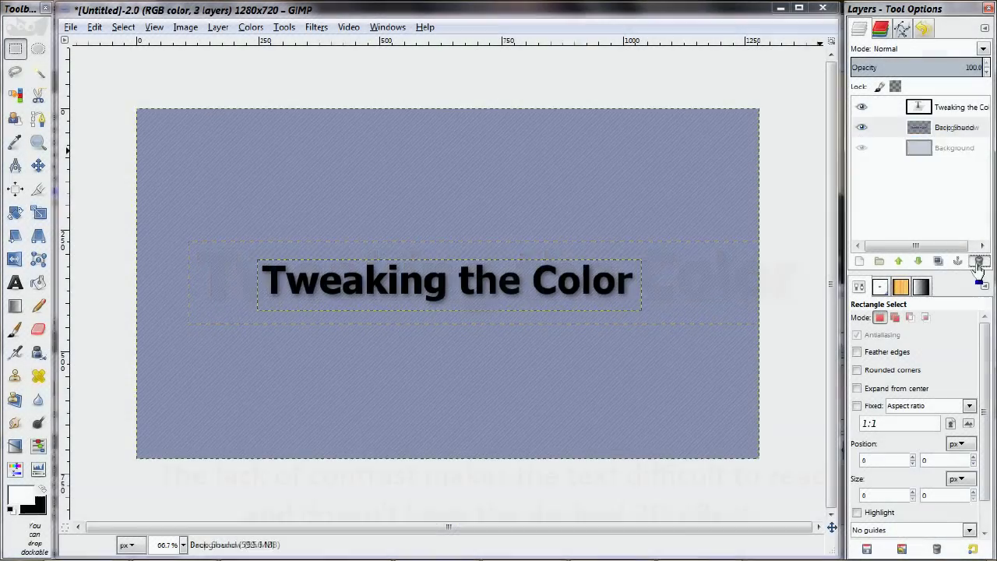
{"action": "key", "text": "ctrl+z"}
Re-show Drop Shadow on the text layer with white colour and opacity 60.
{"action": "left_click", "coordinate": [958, 107]}
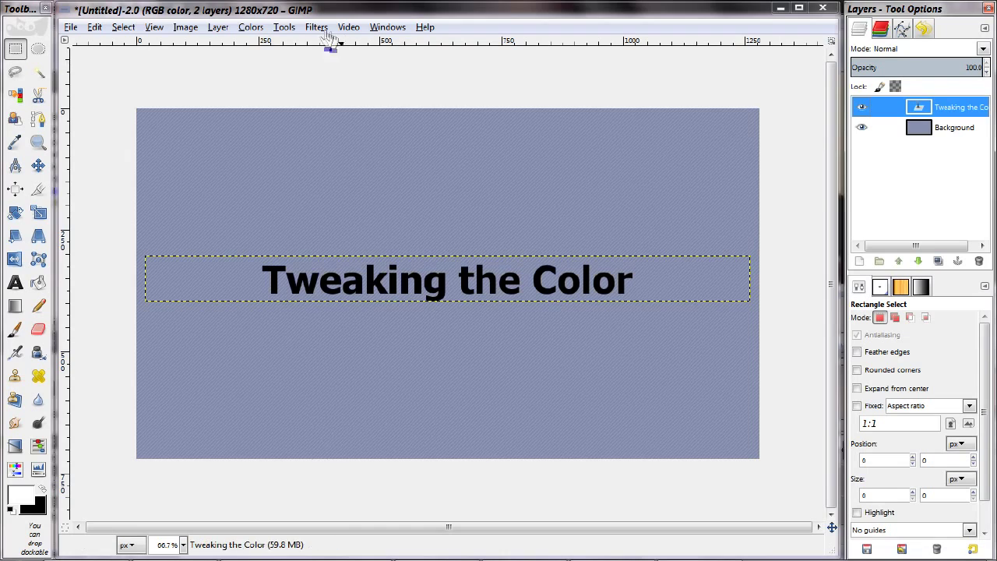
{"action": "left_click", "coordinate": [316, 26]}
{"action": "left_click", "coordinate": [330, 60]}
{"action": "left_click", "coordinate": [441, 271]}
{"action": "left_click_drag", "start_coordinate": [179, 210], "coordinate": [211, 233]}
{"action": "left_click", "coordinate": [240, 279]}
{"action": "left_click_drag", "start_coordinate": [506, 294], "coordinate": [484, 294]}
{"action": "left_click", "coordinate": [544, 395]}
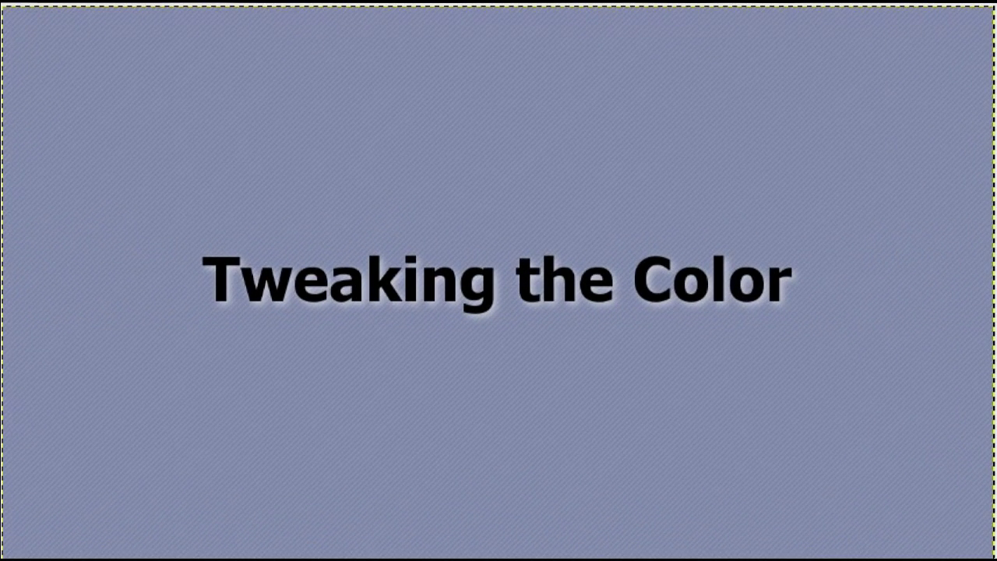
Compare the text with and without the glows via undo/redo, then reopen Drop Shadow.
{"action": "key", "text": "ctrl+z"}
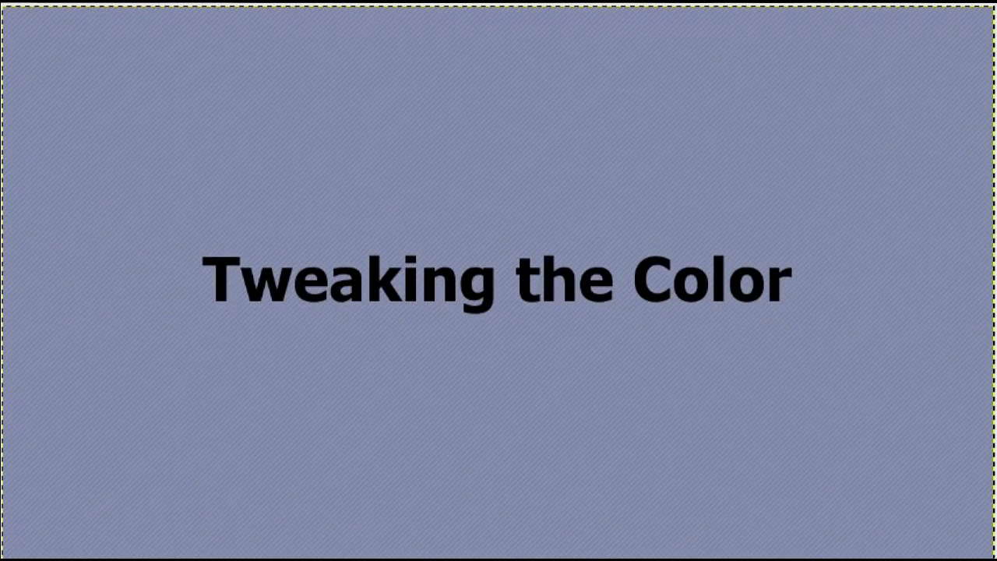
{"action": "key", "text": "ctrl+y"}
{"action": "key", "text": "ctrl+z"}
{"action": "key", "text": "ctrl+y"}
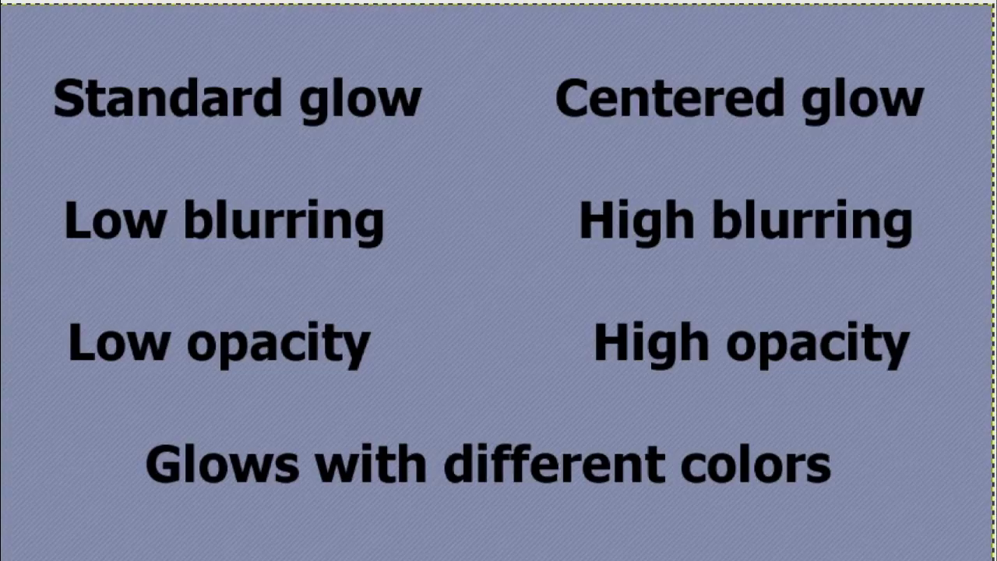
{"action": "key", "text": "ctrl+z"}
{"action": "key", "text": "ctrl+y"}
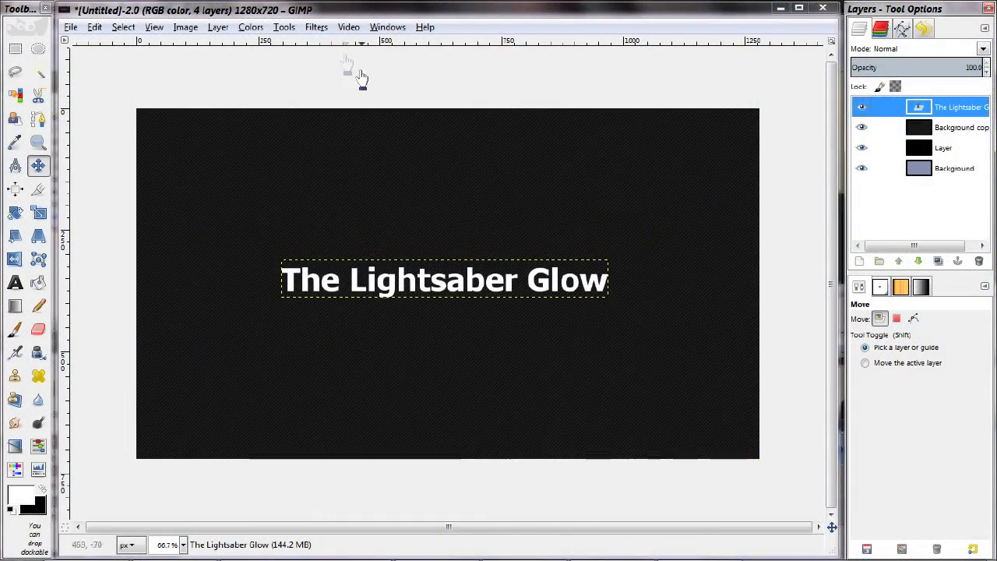
{"action": "left_click", "coordinate": [316, 27]}
{"action": "left_click", "coordinate": [327, 62]}
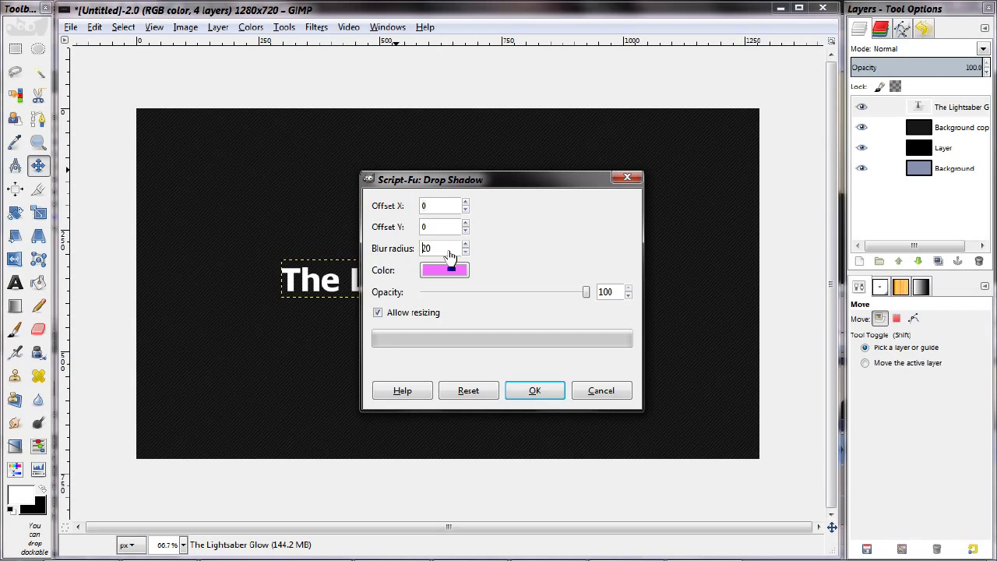
Apply the centred pink glow, then compare with and without it via undo/redo.
{"action": "left_click", "coordinate": [534, 392]}
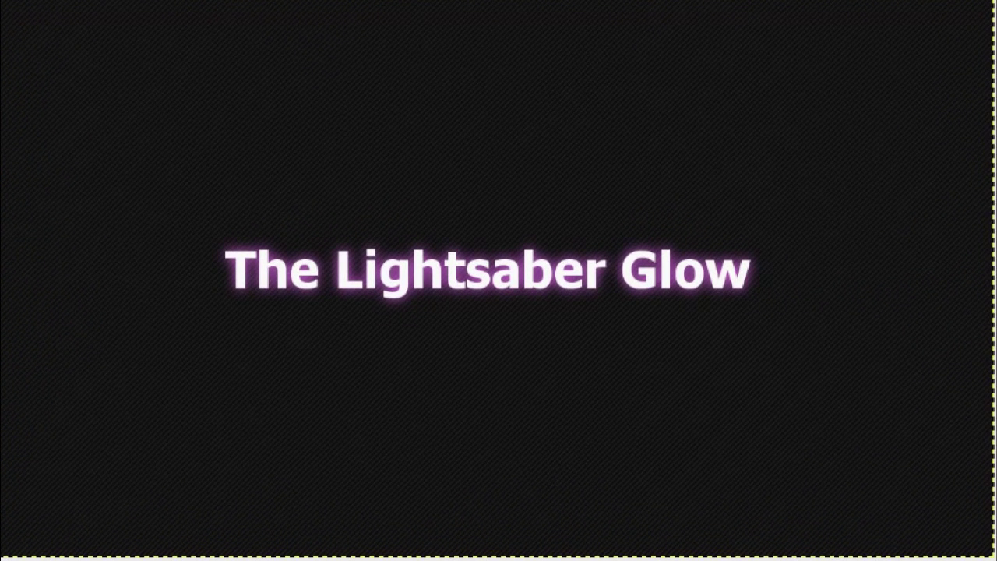
{"action": "key", "text": "ctrl+z"}
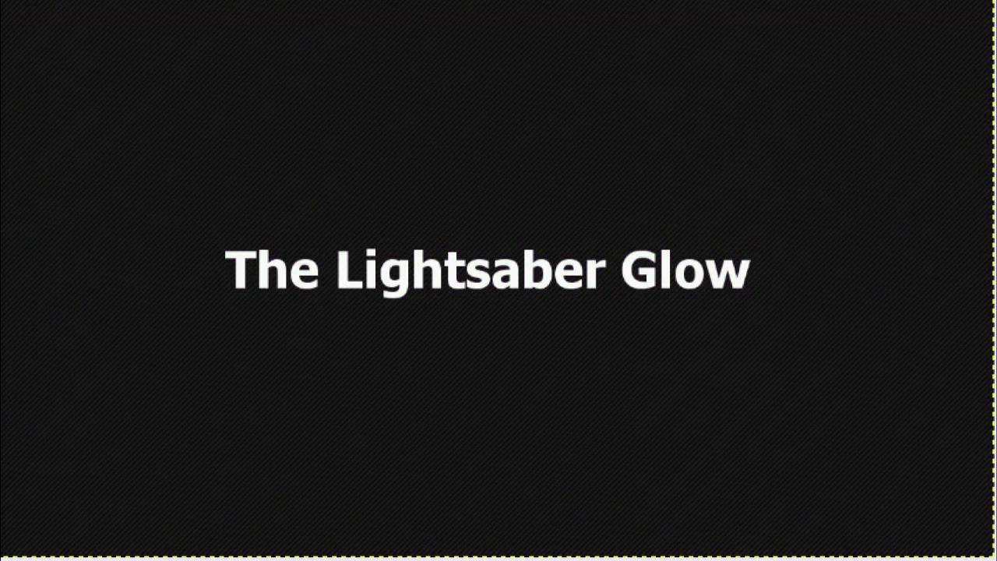
{"action": "key", "text": "ctrl+y"}
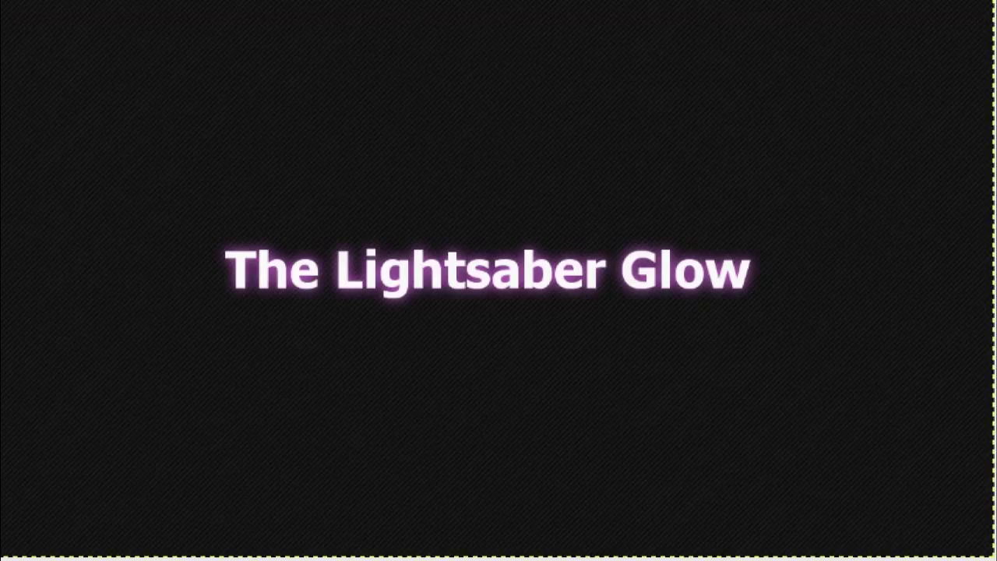
{"action": "key", "text": "ctrl+z"}
{"action": "key", "text": "ctrl+y"}
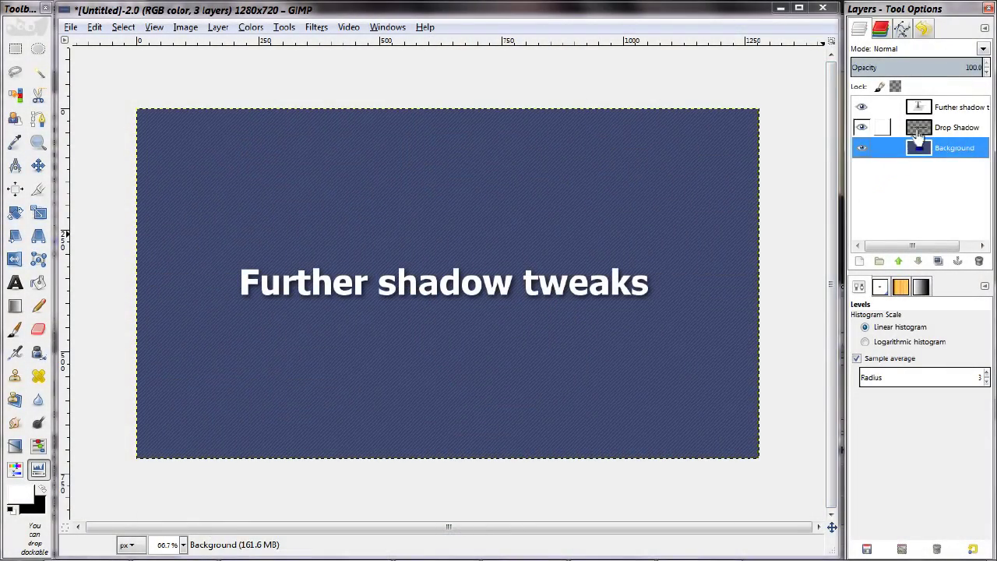
Open Levels on the Drop Shadow layer and switch to the Alpha channel.
{"action": "left_click", "coordinate": [890, 134]}
{"action": "scroll", "coordinate": [455, 309], "scroll_direction": "up", "scroll_amount": 2}
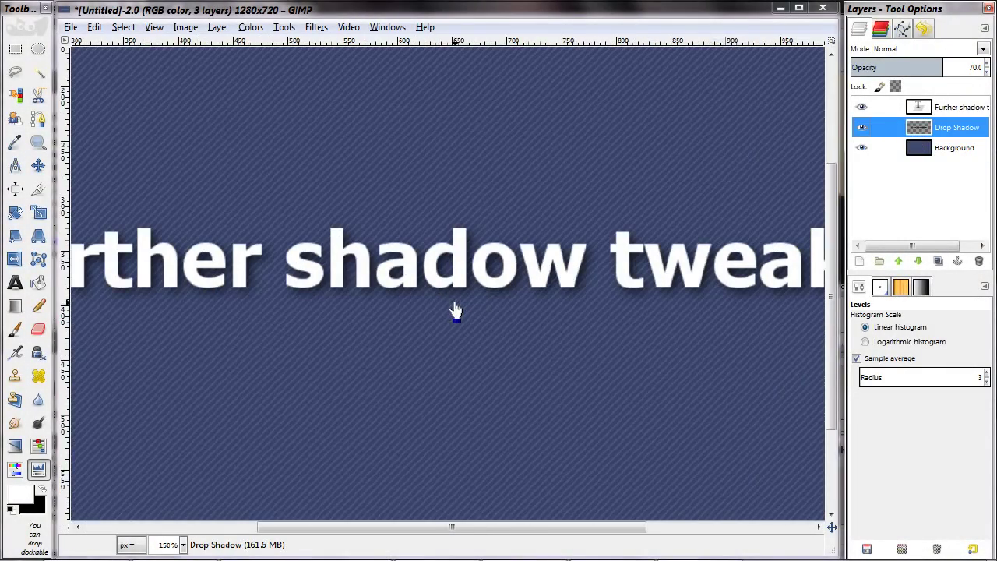
{"action": "left_click", "coordinate": [251, 26]}
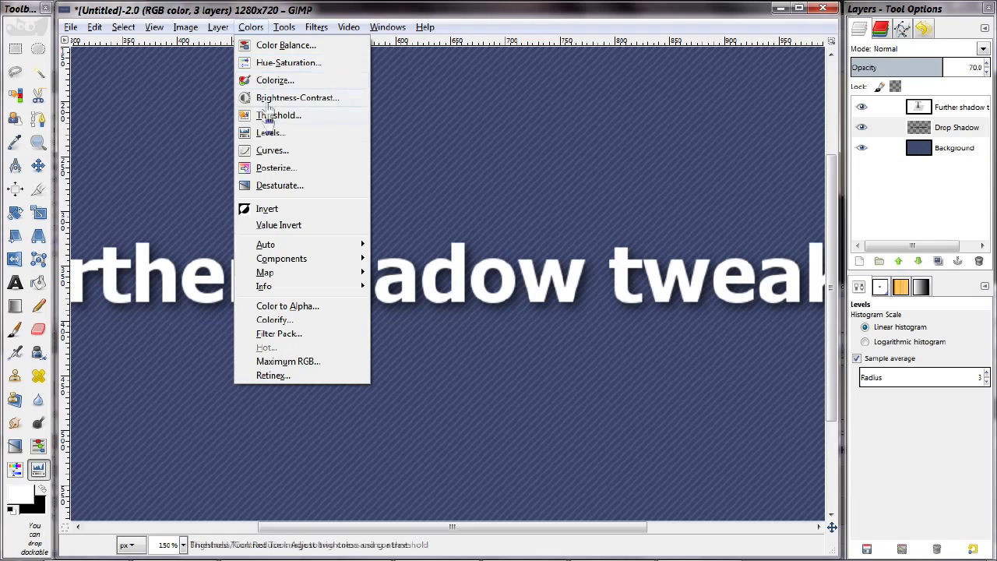
{"action": "left_click", "coordinate": [268, 133]}
{"action": "left_click_drag", "start_coordinate": [645, 76], "coordinate": [682, 76]}
{"action": "scroll", "coordinate": [467, 273], "scroll_direction": "right", "scroll_amount": 2}
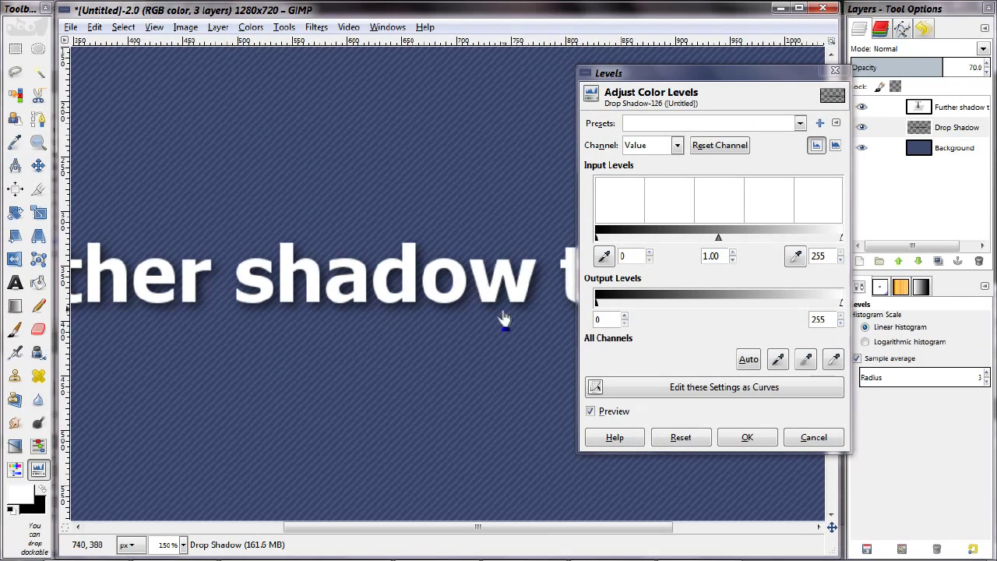
{"action": "left_click", "coordinate": [662, 148]}
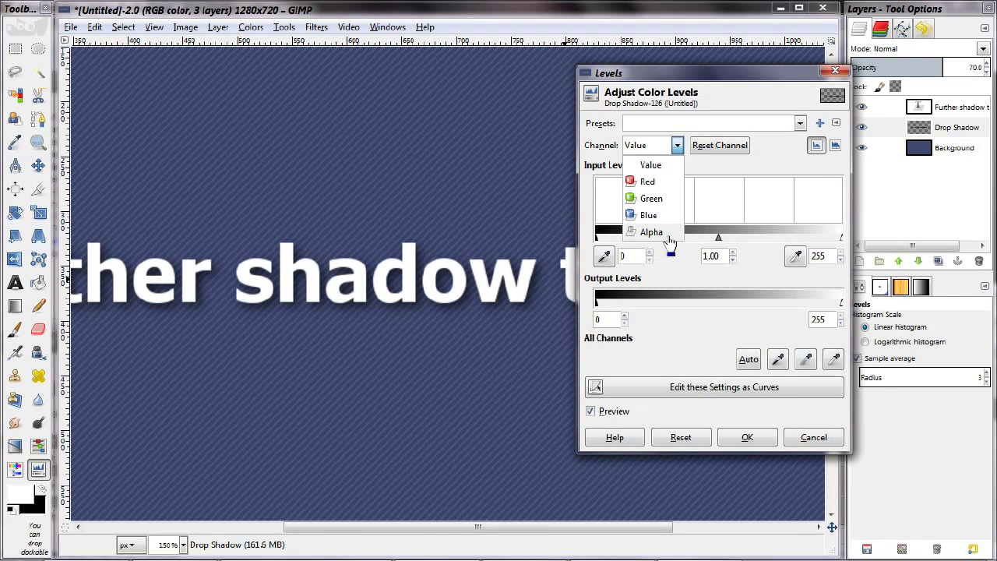
{"action": "left_click", "coordinate": [668, 234]}
Tune the alpha levels: black input 115, gamma 3.19, white input about 174.
{"action": "mouse_move", "coordinate": [839, 236]}
{"action": "left_mouse_down"}
{"action": "mouse_move", "coordinate": [674, 238]}
{"action": "mouse_move", "coordinate": [847, 242]}
{"action": "left_mouse_up"}
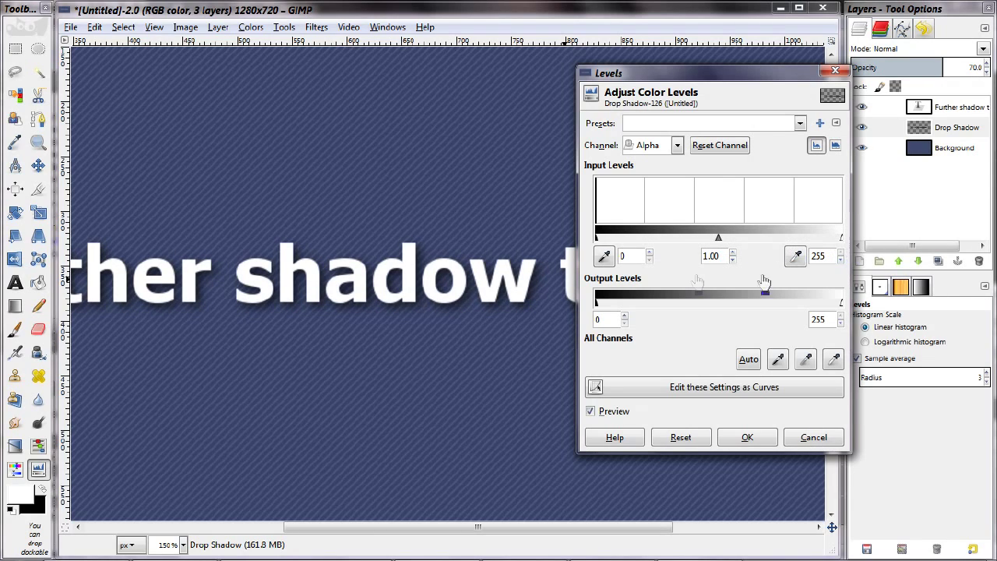
{"action": "mouse_move", "coordinate": [598, 243]}
{"action": "left_mouse_down"}
{"action": "mouse_move", "coordinate": [750, 246]}
{"action": "mouse_move", "coordinate": [593, 247]}
{"action": "left_mouse_up"}
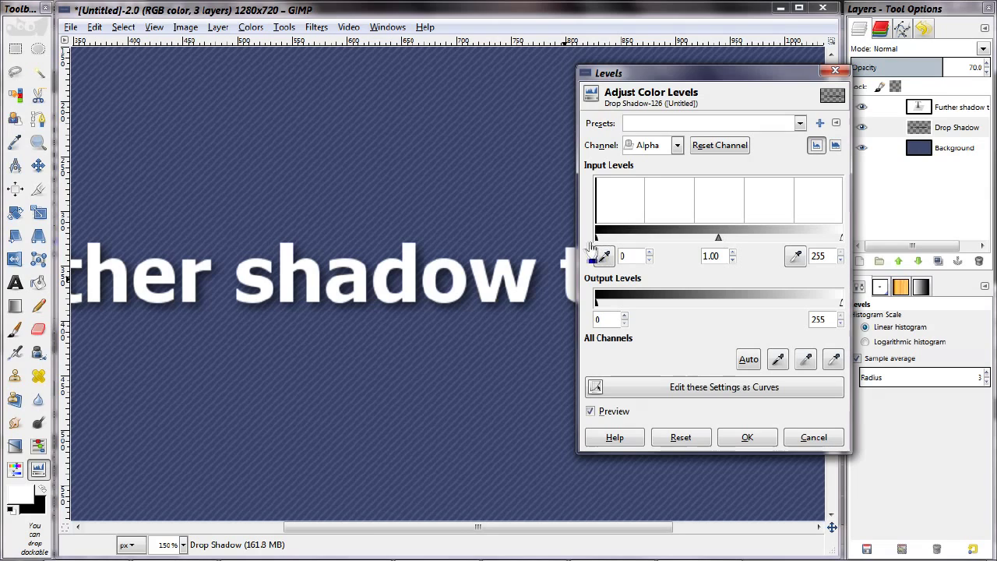
{"action": "left_click_drag", "start_coordinate": [718, 242], "coordinate": [667, 247]}
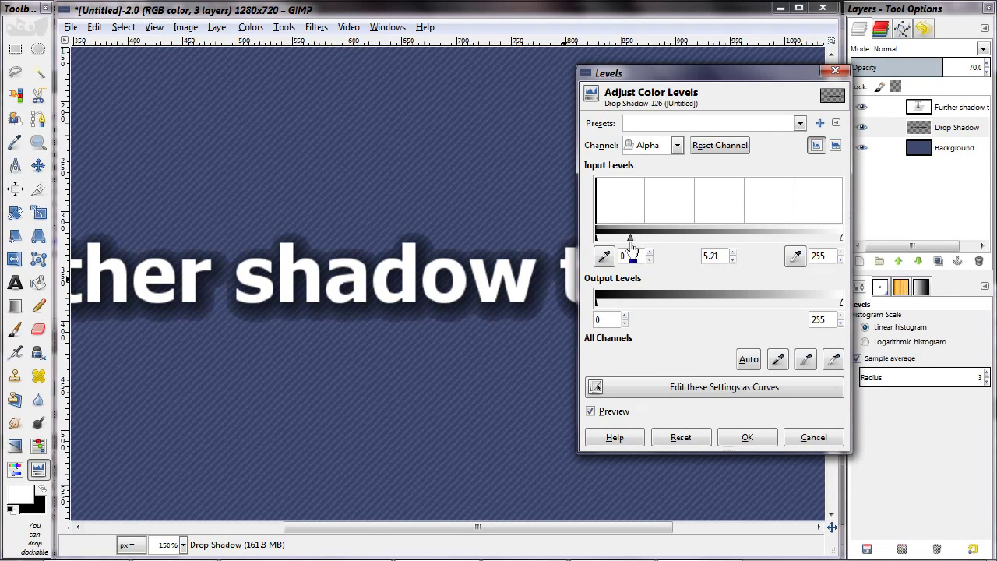
{"action": "left_click_drag", "start_coordinate": [631, 248], "coordinate": [726, 251]}
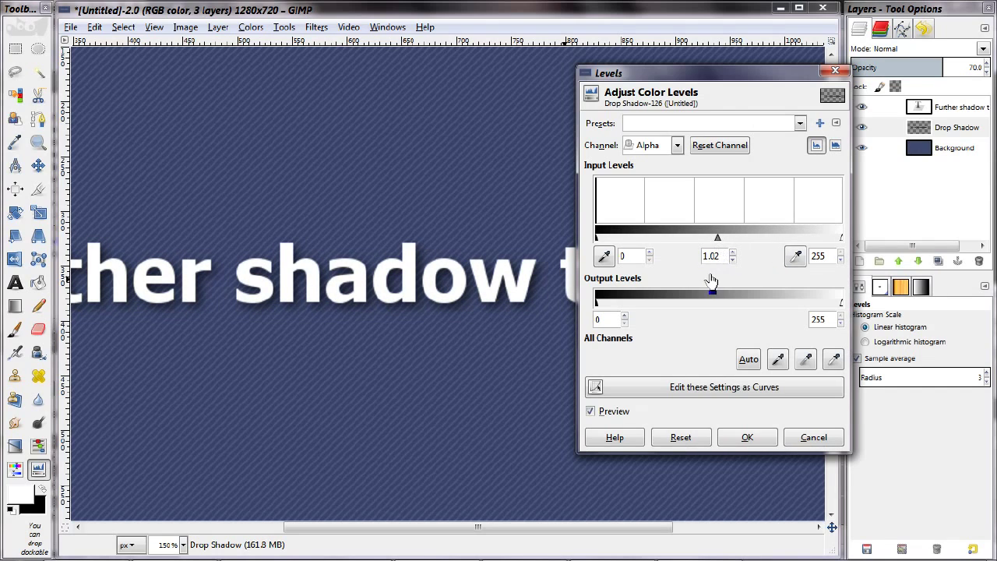
{"action": "scroll", "coordinate": [455, 296], "scroll_direction": "down", "scroll_amount": 2}
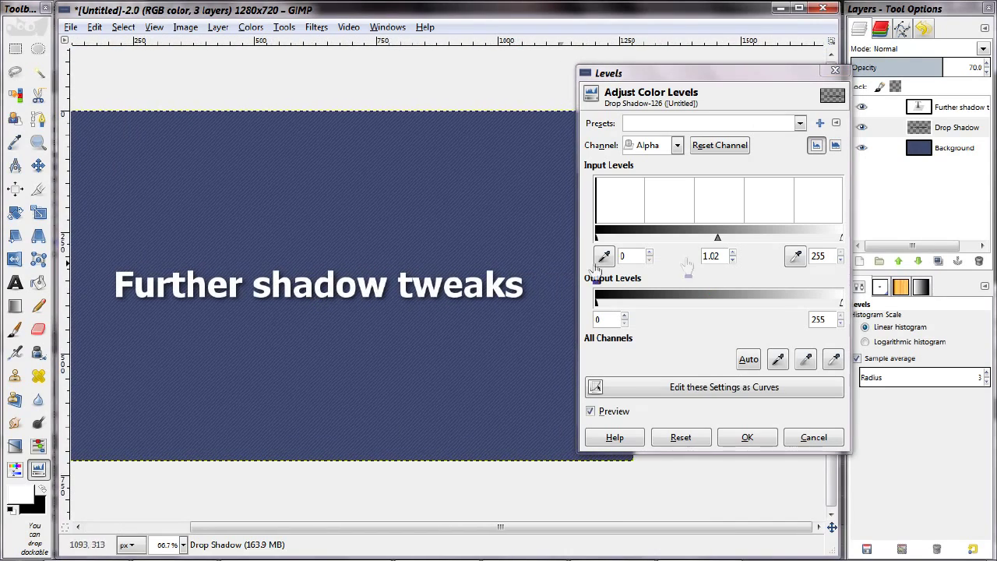
{"action": "mouse_move", "coordinate": [720, 242]}
{"action": "left_mouse_down"}
{"action": "mouse_move", "coordinate": [628, 245]}
{"action": "mouse_move", "coordinate": [736, 248]}
{"action": "left_mouse_up"}
{"action": "left_click_drag", "start_coordinate": [841, 238], "coordinate": [768, 244]}
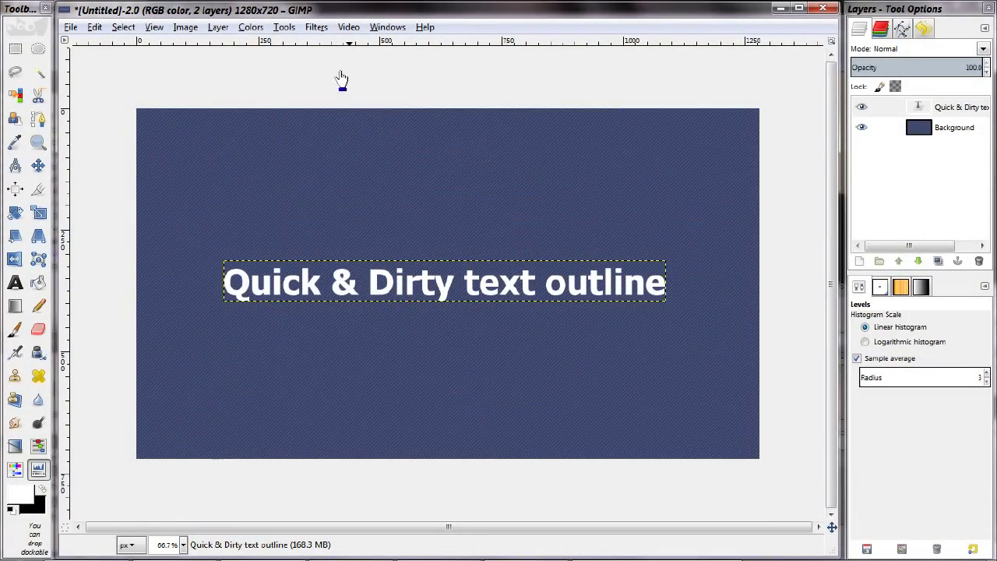
Apply a black drop shadow with zero offsets and blur 5 to the heading.
{"action": "left_click", "coordinate": [316, 28]}
{"action": "left_click", "coordinate": [335, 66]}
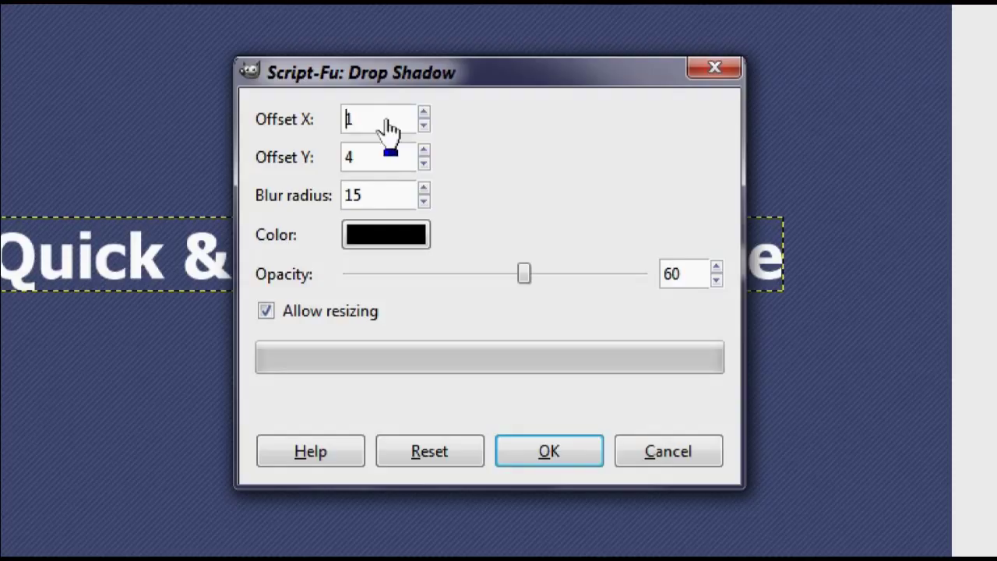
{"action": "type", "text": "0"}
{"action": "left_click", "coordinate": [373, 162]}
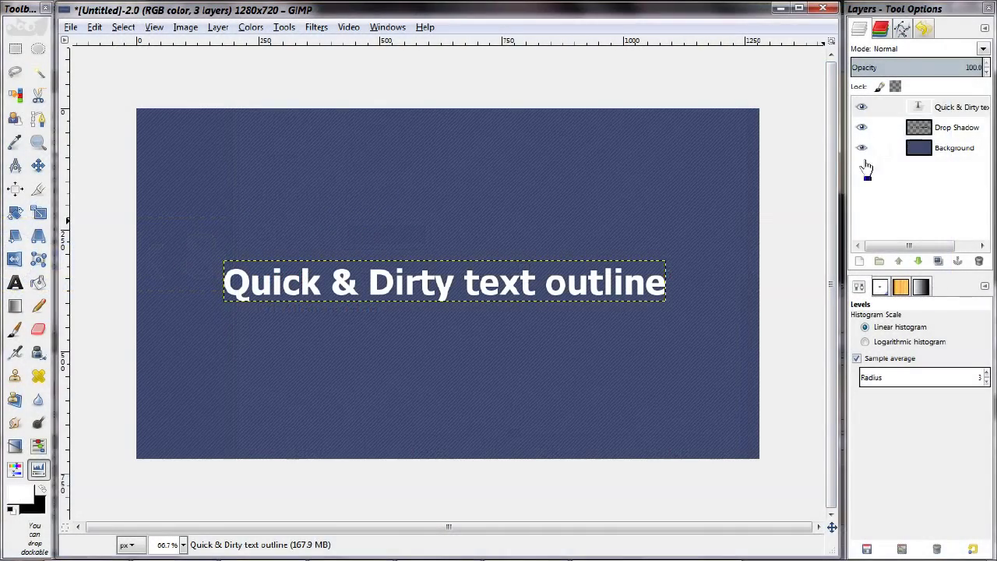
{"action": "left_click", "coordinate": [869, 130]}
In Levels' Alpha channel, pull the white input far left for a solid outline.
{"action": "left_click", "coordinate": [251, 26]}
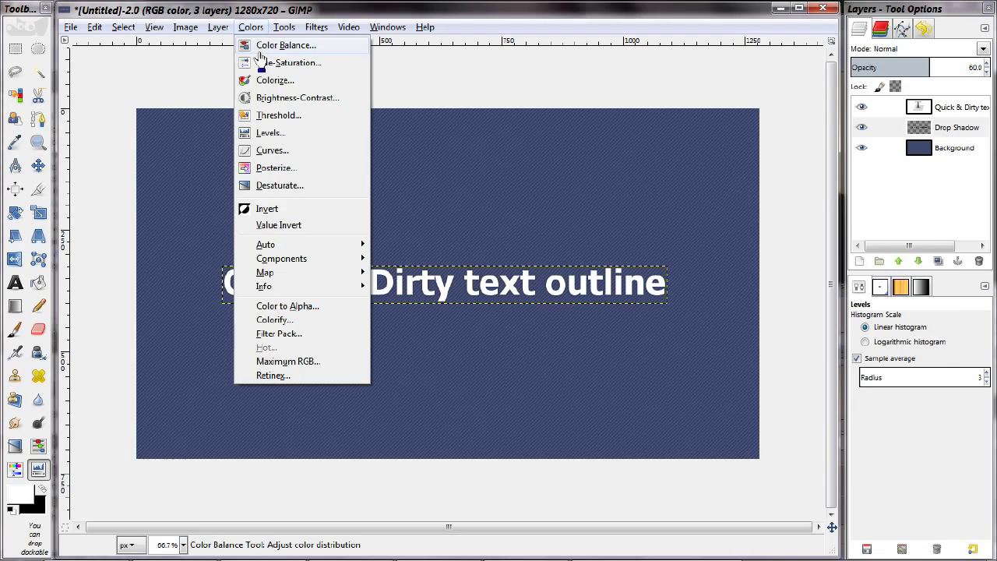
{"action": "left_click", "coordinate": [269, 131]}
{"action": "scroll", "coordinate": [508, 288], "scroll_direction": "up", "scroll_amount": 1}
{"action": "scroll", "coordinate": [508, 288], "scroll_direction": "up", "scroll_amount": 1}
{"action": "scroll", "coordinate": [744, 145], "scroll_direction": "down", "scroll_amount": 4}
{"action": "left_click_drag", "start_coordinate": [933, 242], "coordinate": [699, 238]}
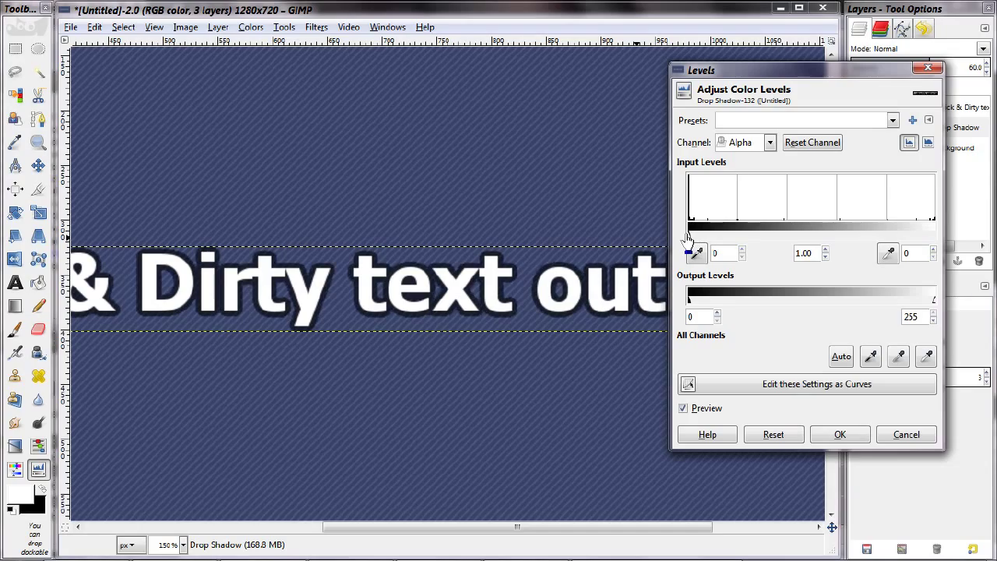